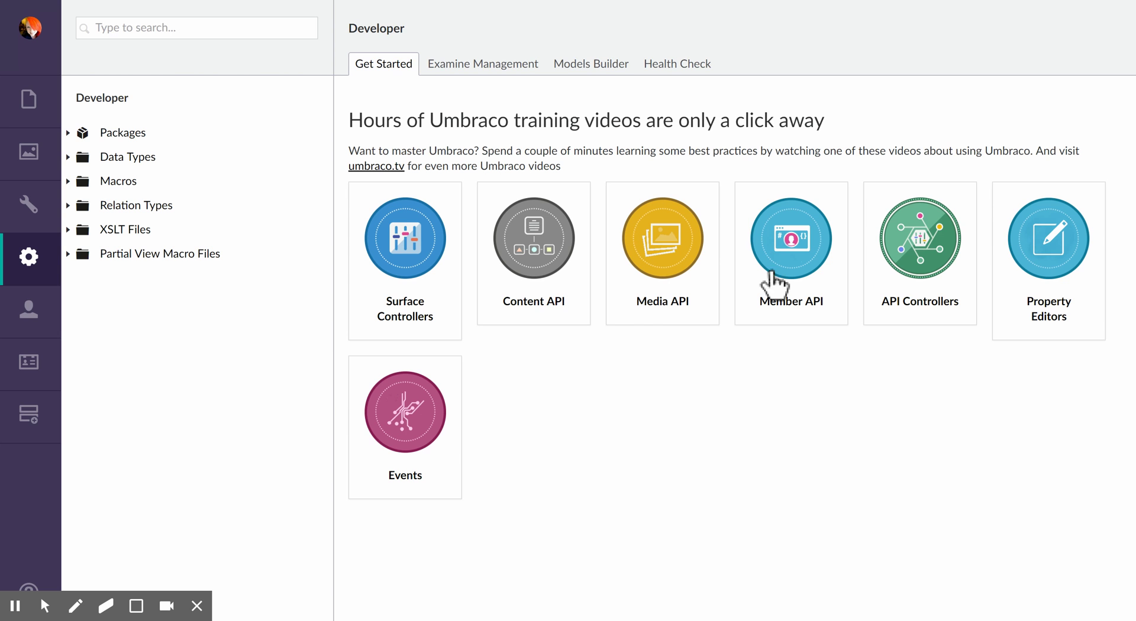
Create a new data type named 'Text Over Image Editor'.
right_click(148, 167)
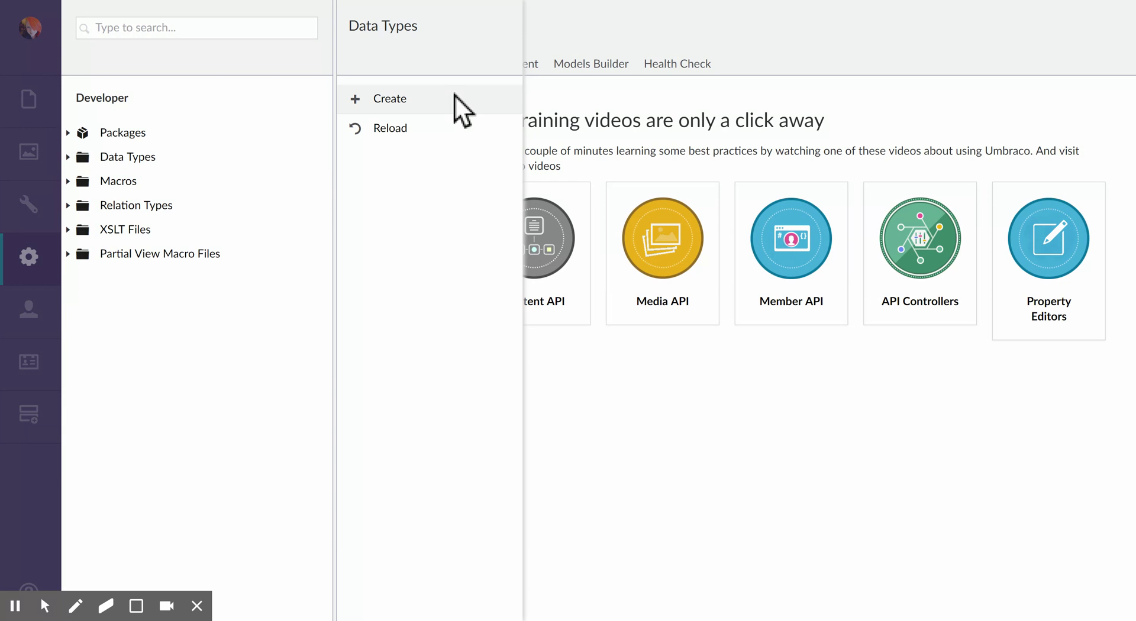
left_click(390, 100)
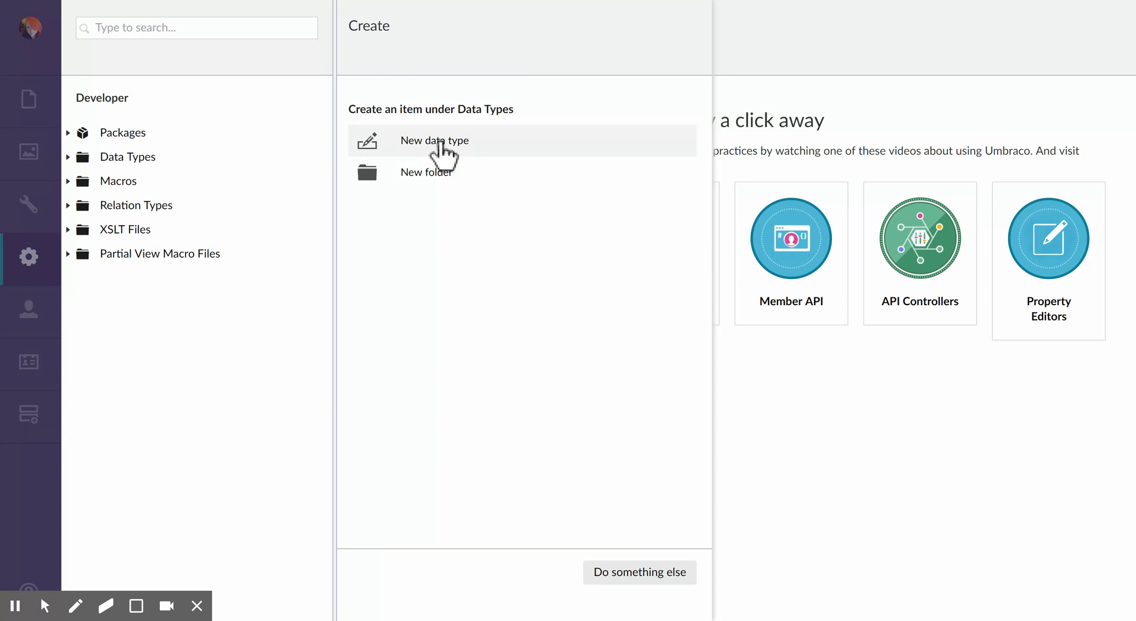
left_click(439, 143)
left_click(499, 27)
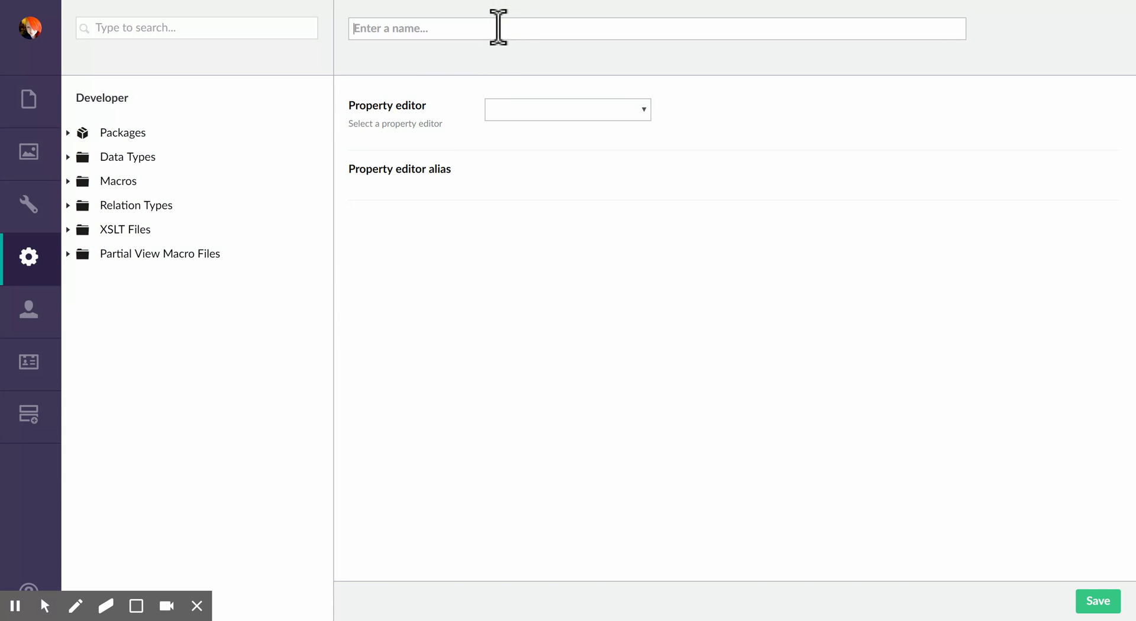
type("Text Over Image Editor")
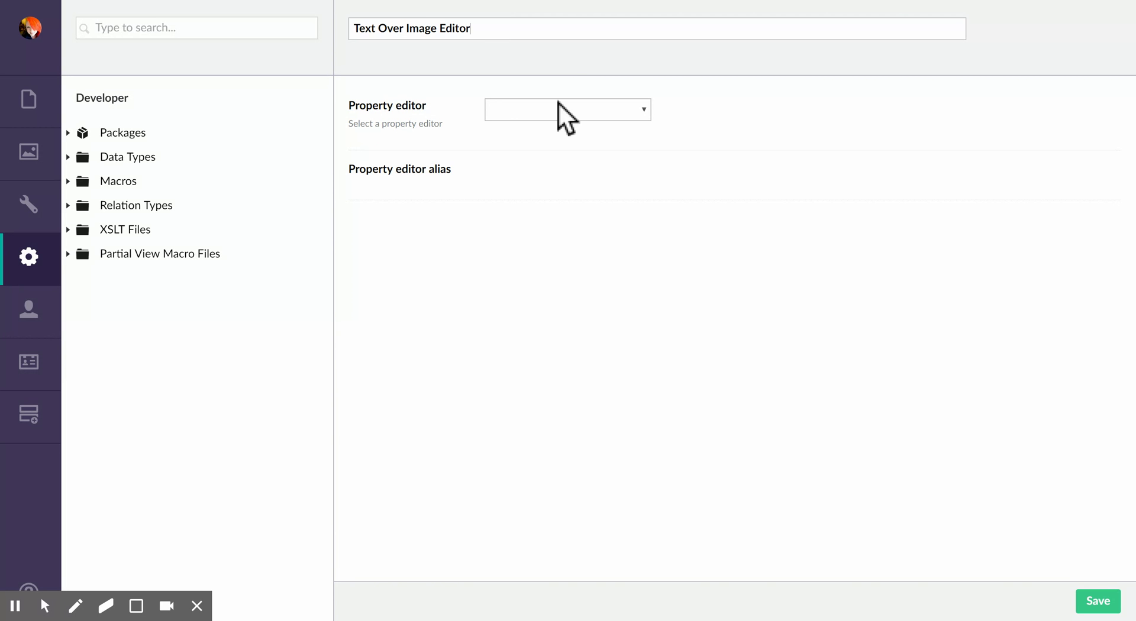
Set it to the Text Over Image Editor with max width 800, sub-headline and link enabled, then save.
left_click(559, 107)
type("text")
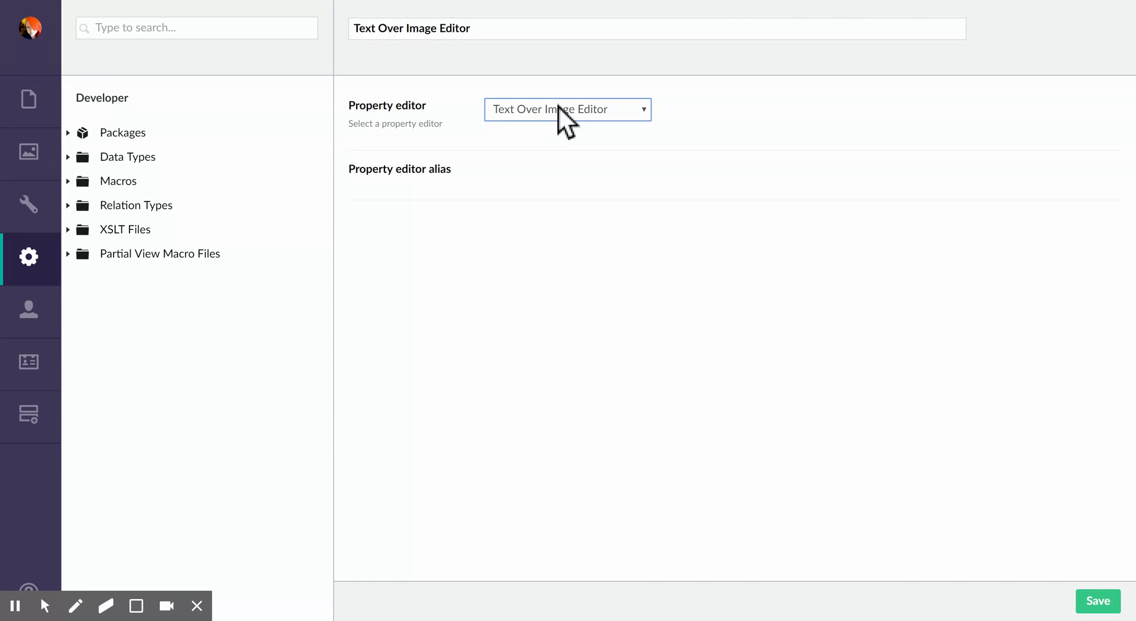
left_click(543, 223)
type("800")
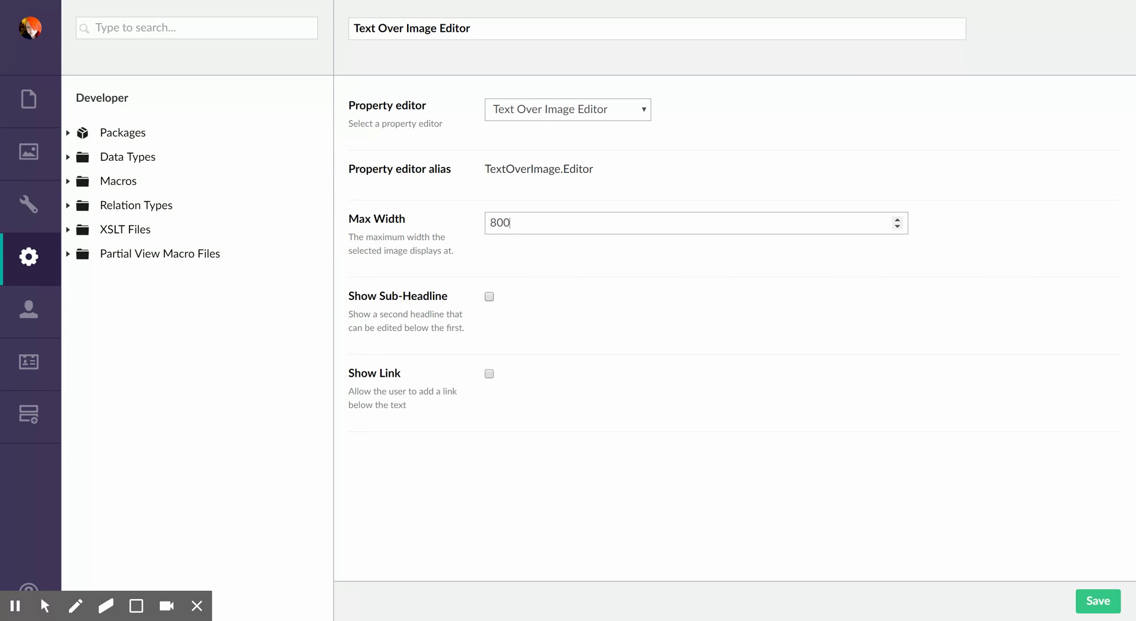
left_click(489, 296)
left_click(492, 375)
left_click(1099, 602)
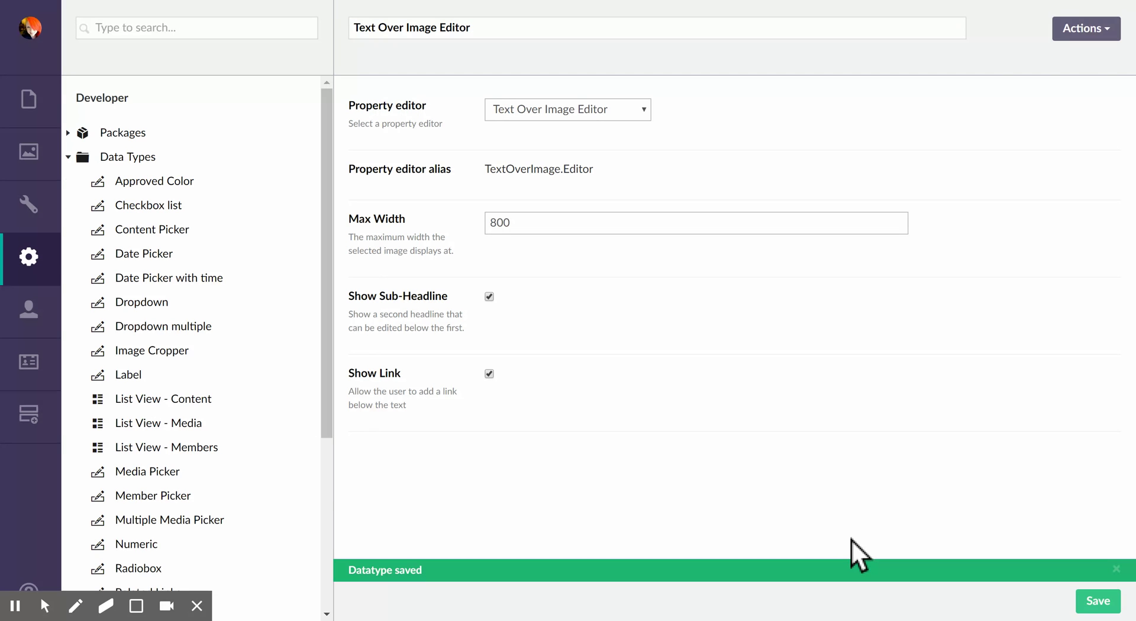
Switch the Home Page document type's Banner property to the Text Over Image Editor and save it.
left_click(40, 219)
left_click(130, 156)
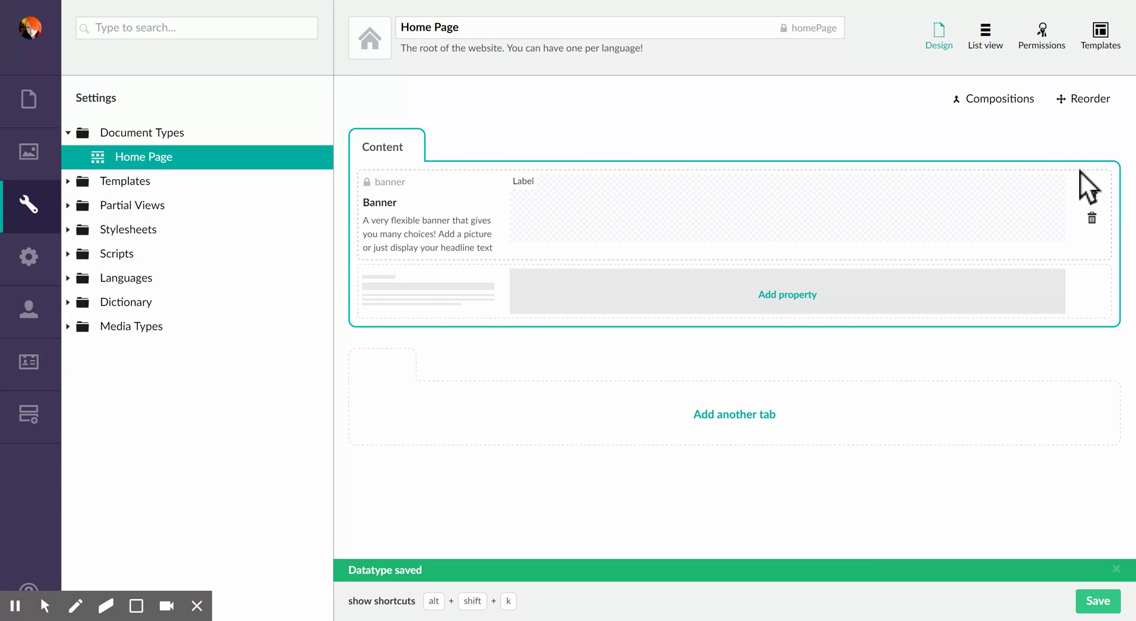
left_click(1091, 196)
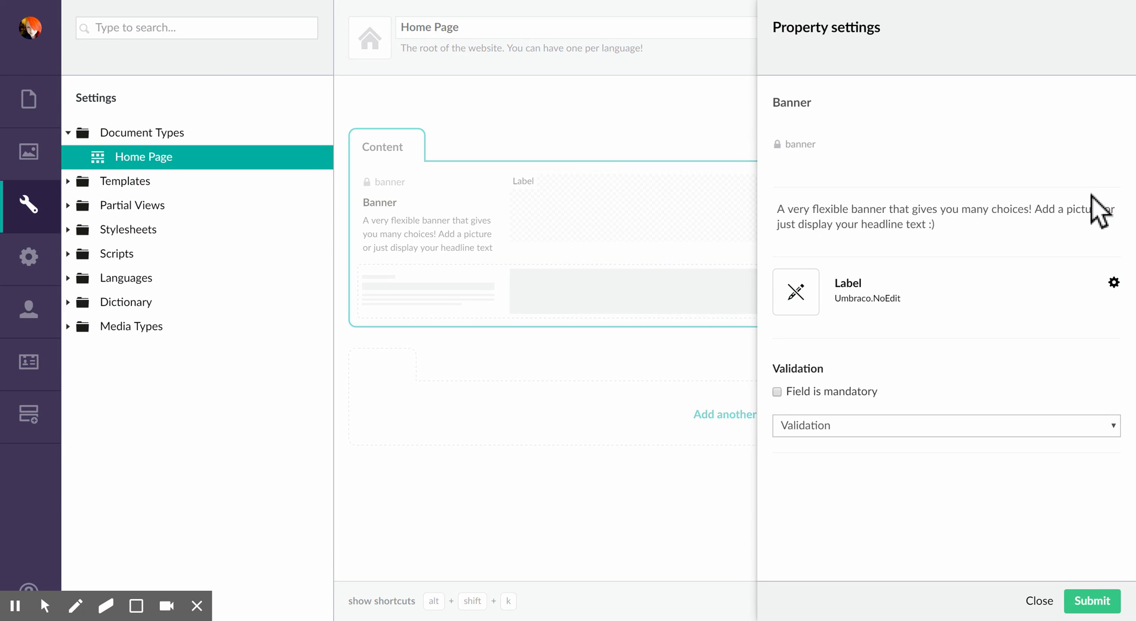
left_click(848, 288)
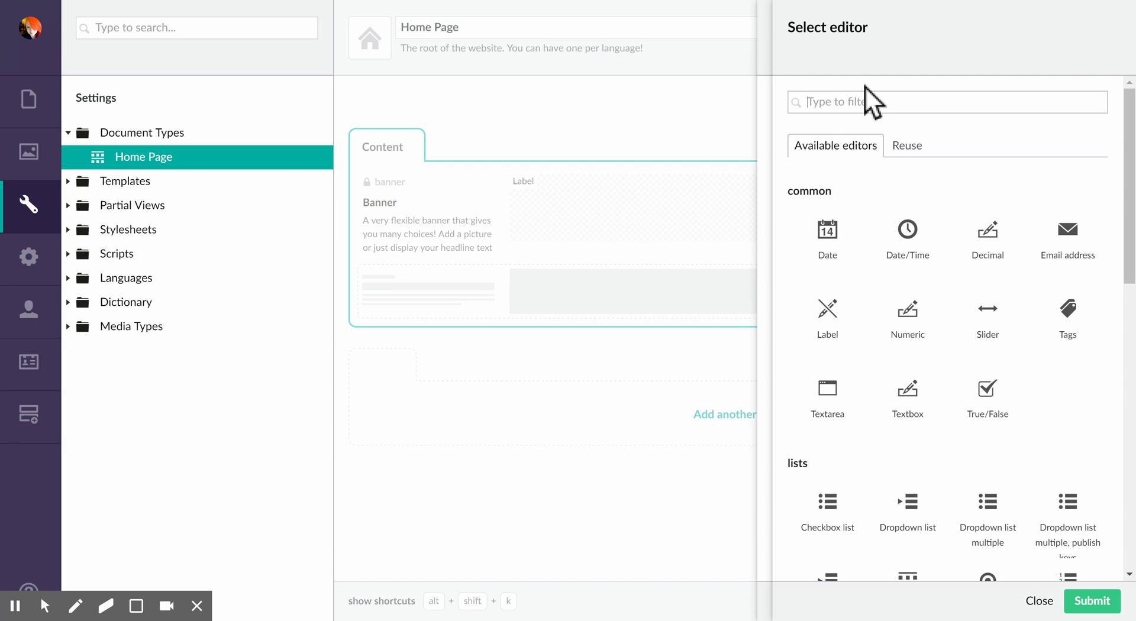
type("text")
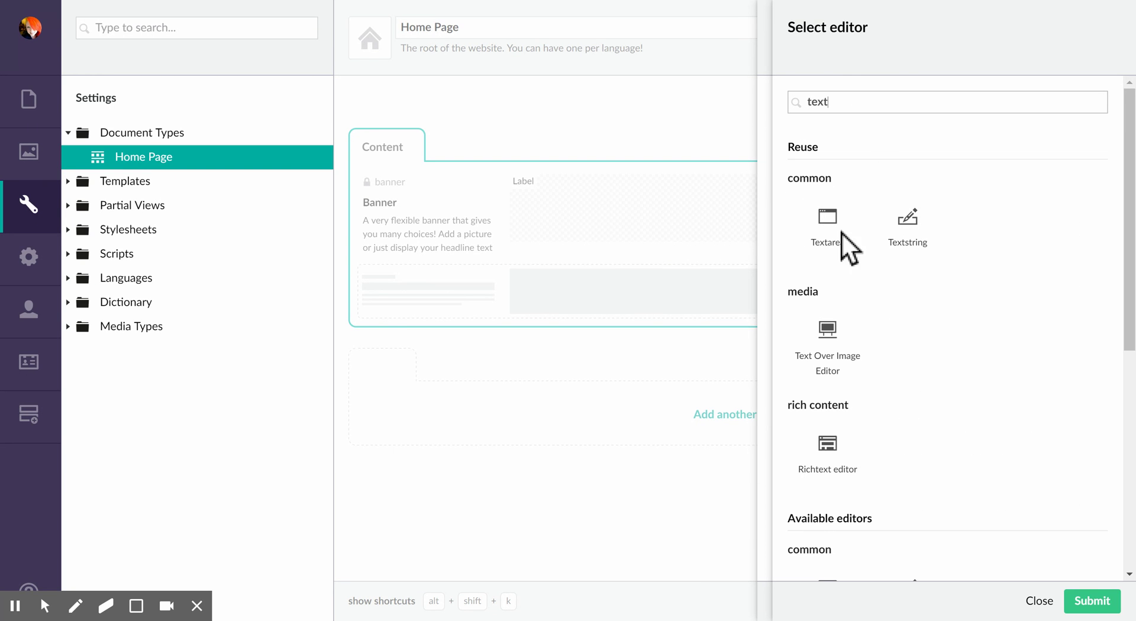
left_click(815, 345)
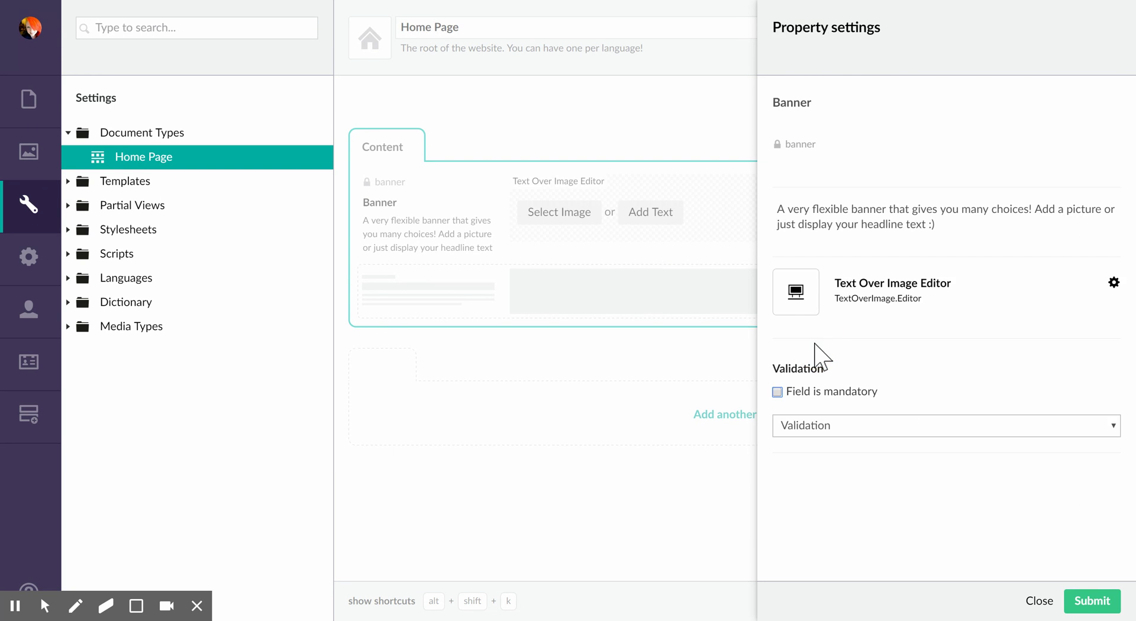
left_click(1093, 615)
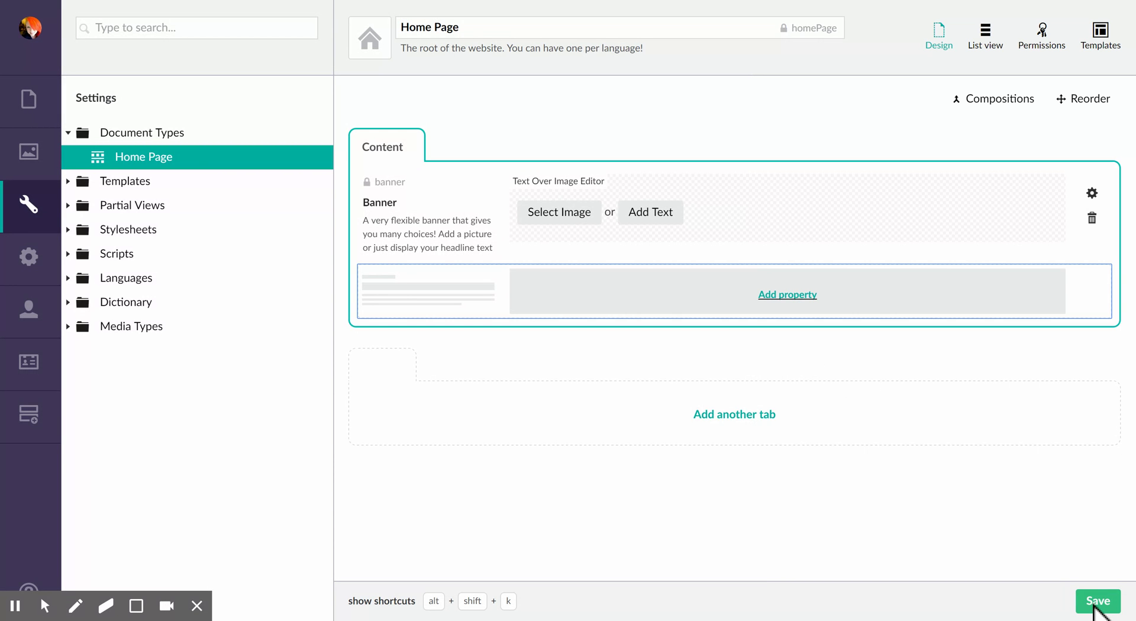
left_click(1099, 601)
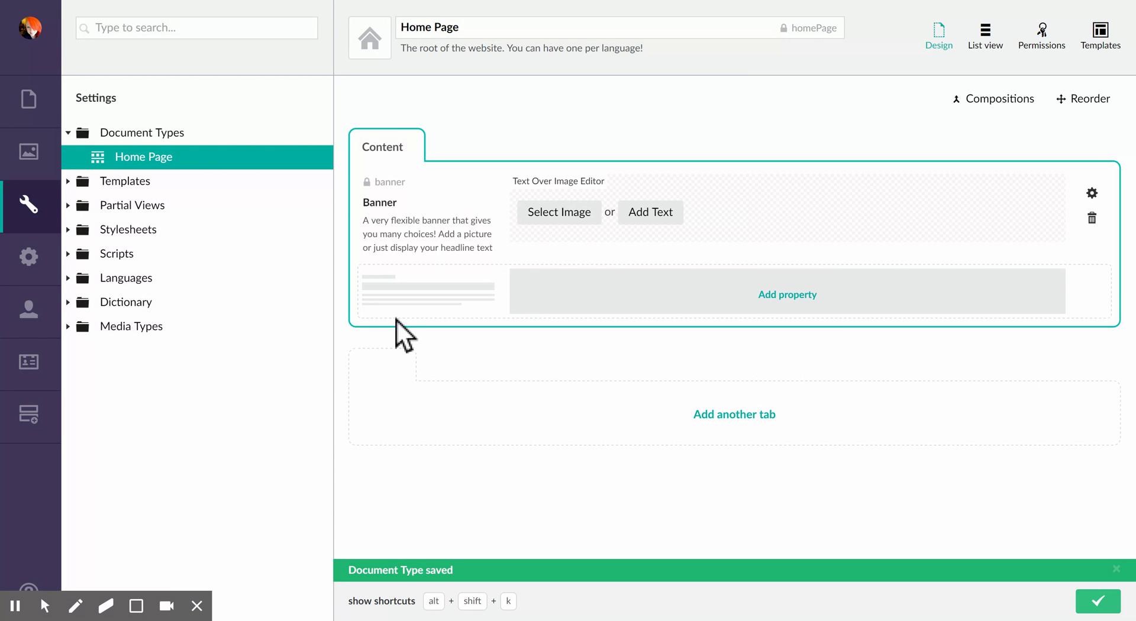
Add a text banner to the Home page with the headline 'Our Team is Super Awesome!'.
left_click(28, 108)
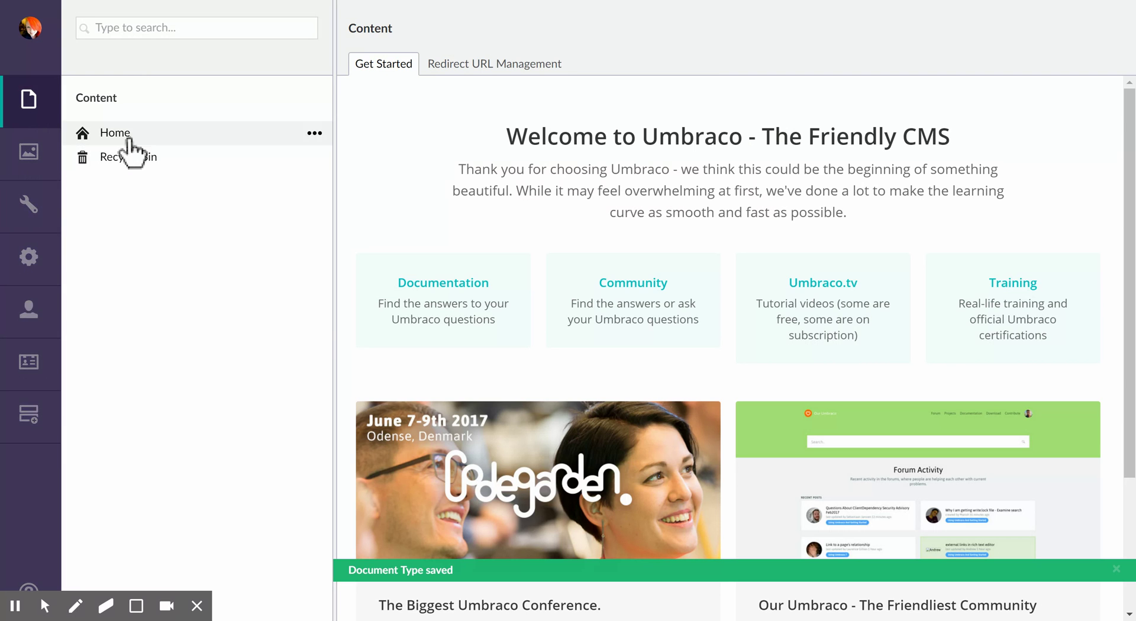
left_click(134, 134)
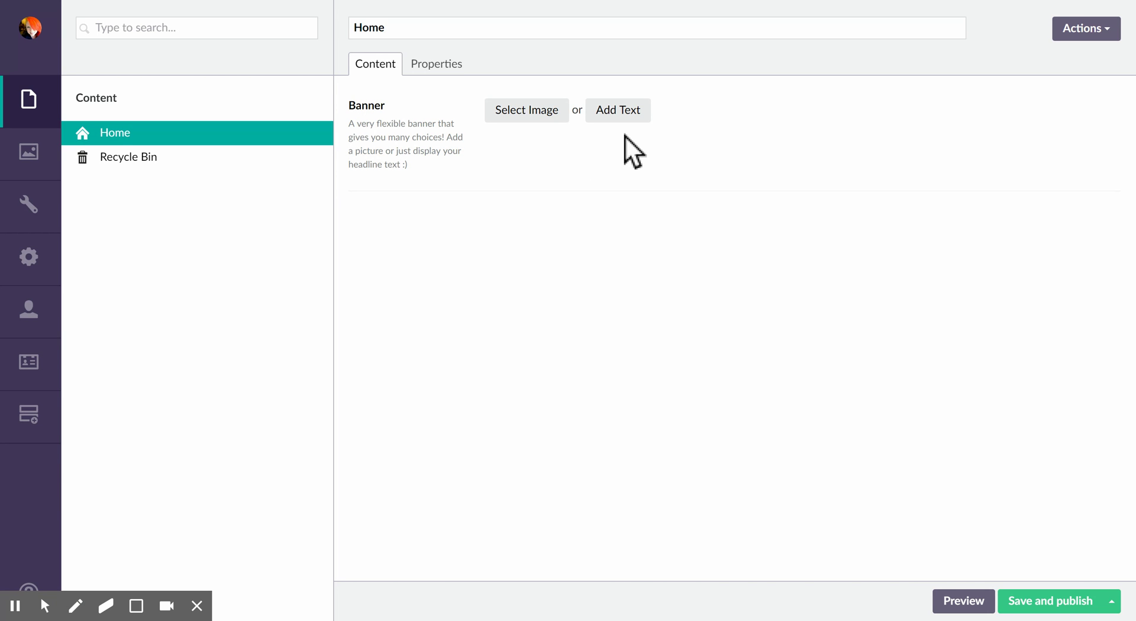
left_click(624, 109)
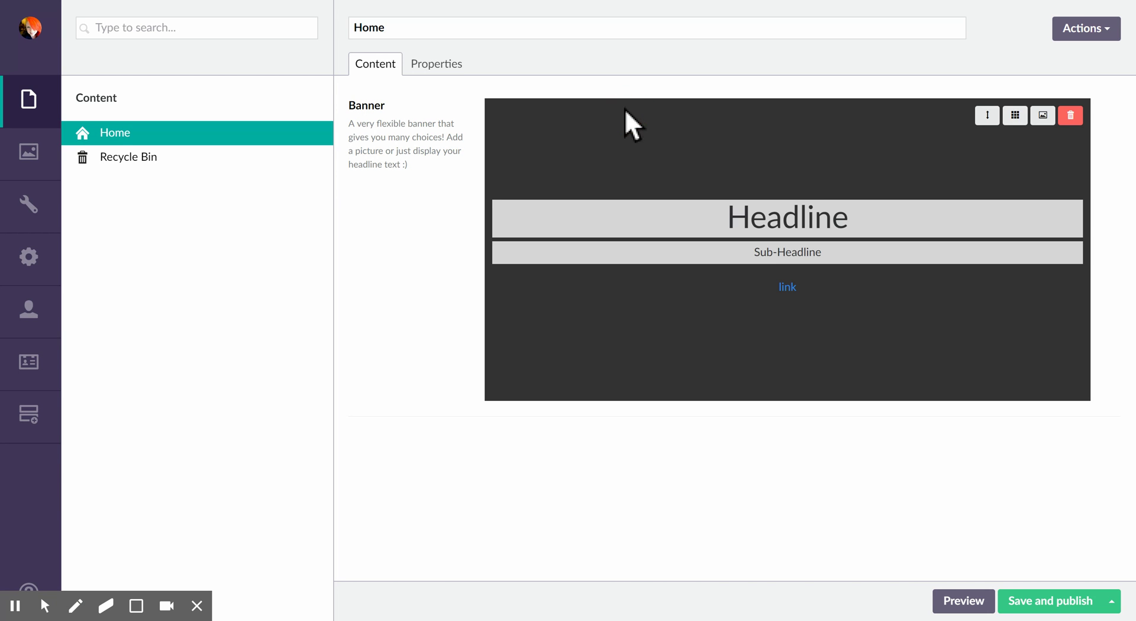
double_click(834, 213)
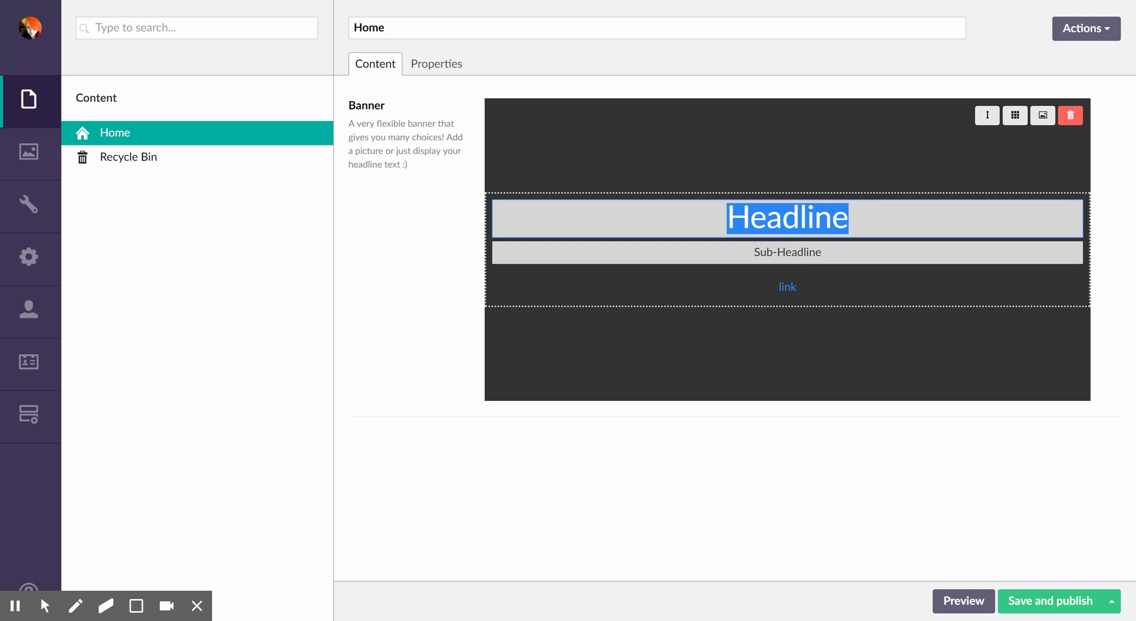
type("Ou")
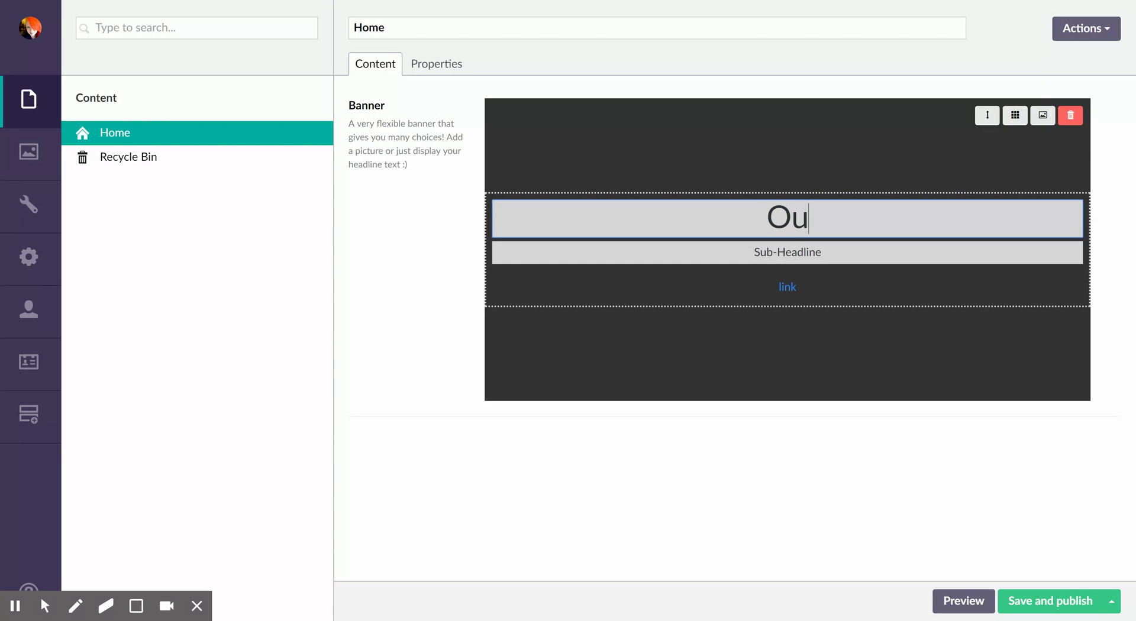
type("r Team is Super Awesome!")
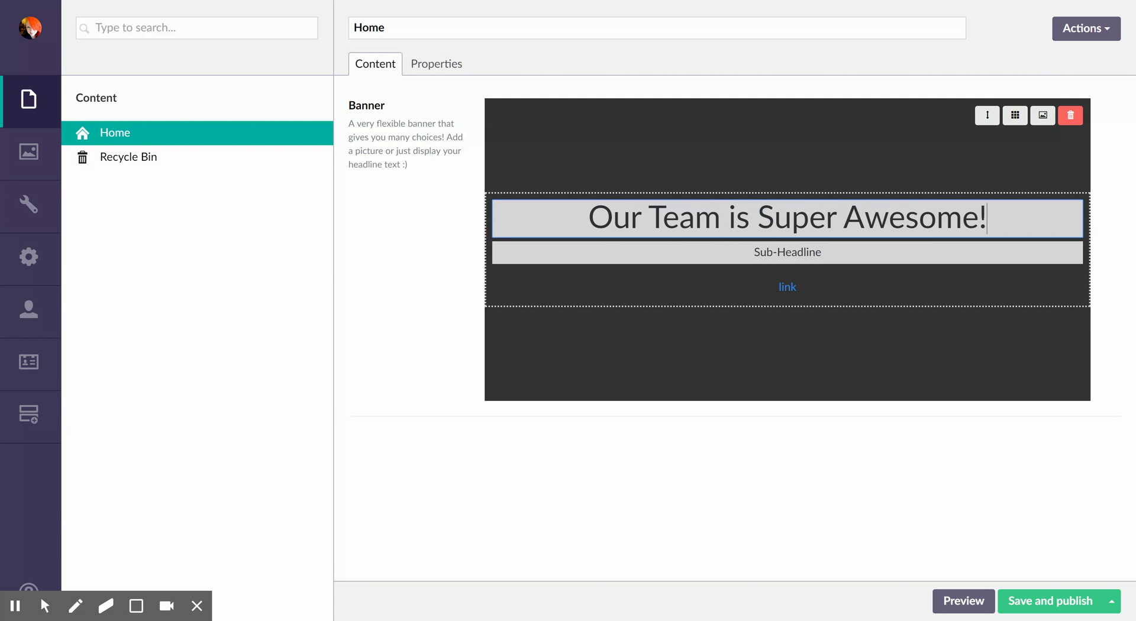
Replace the placeholder sub-headline with 'We're the best that ever was'.
key("Tab")
key("BackSpace")
type("We're the best ")
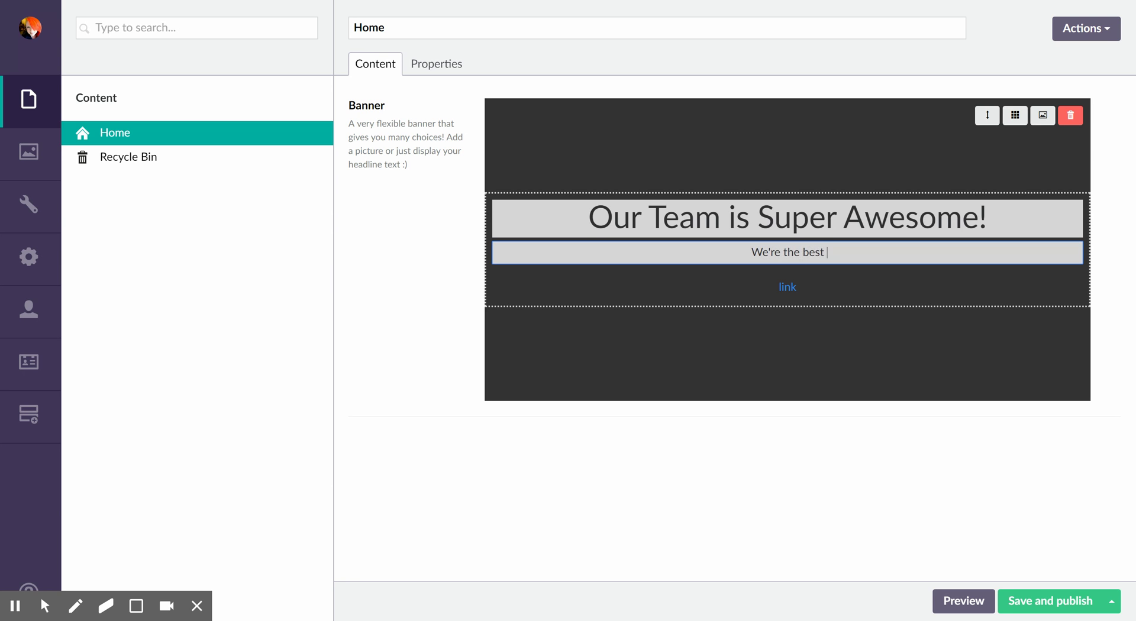
type("that ever was")
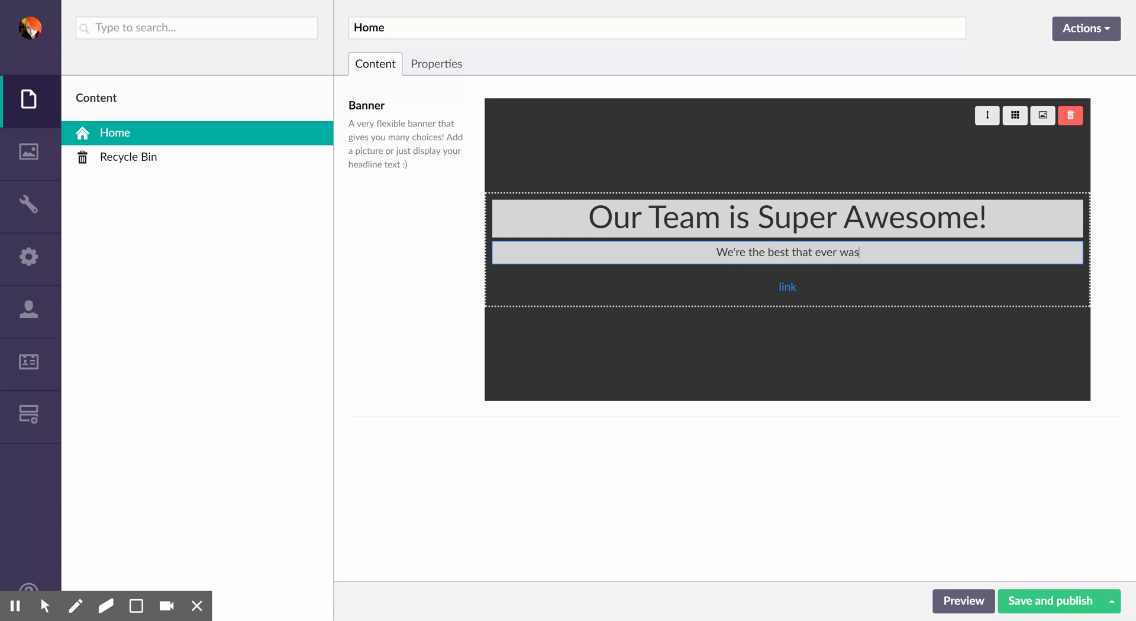
left_click(786, 286)
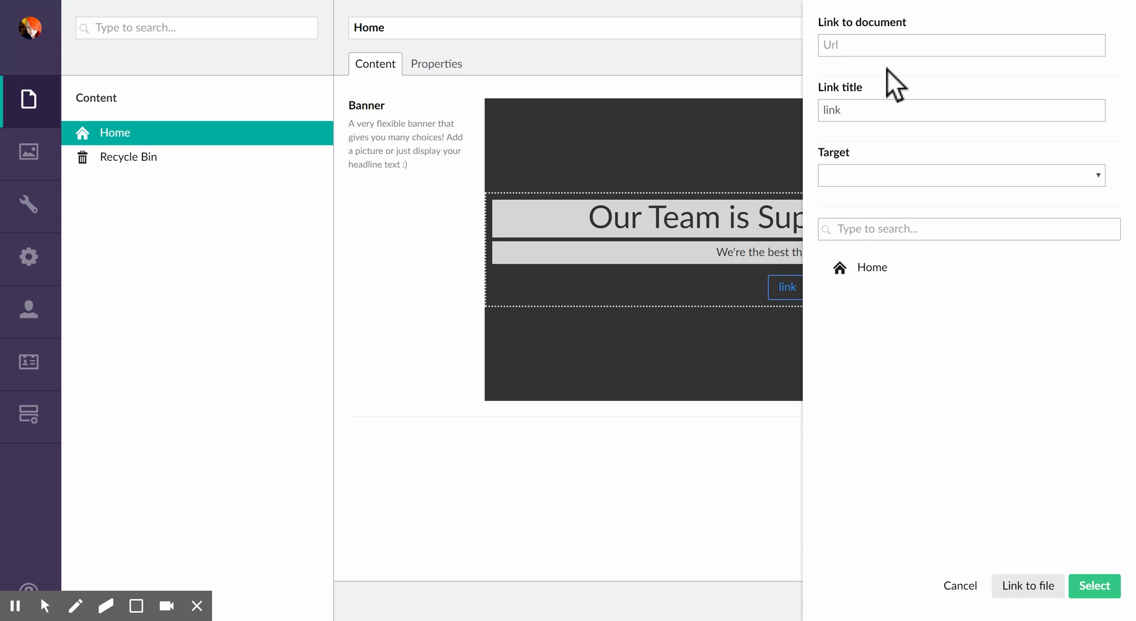
left_click(876, 45)
type("http://www.offroadcode.com")
key("Tab")
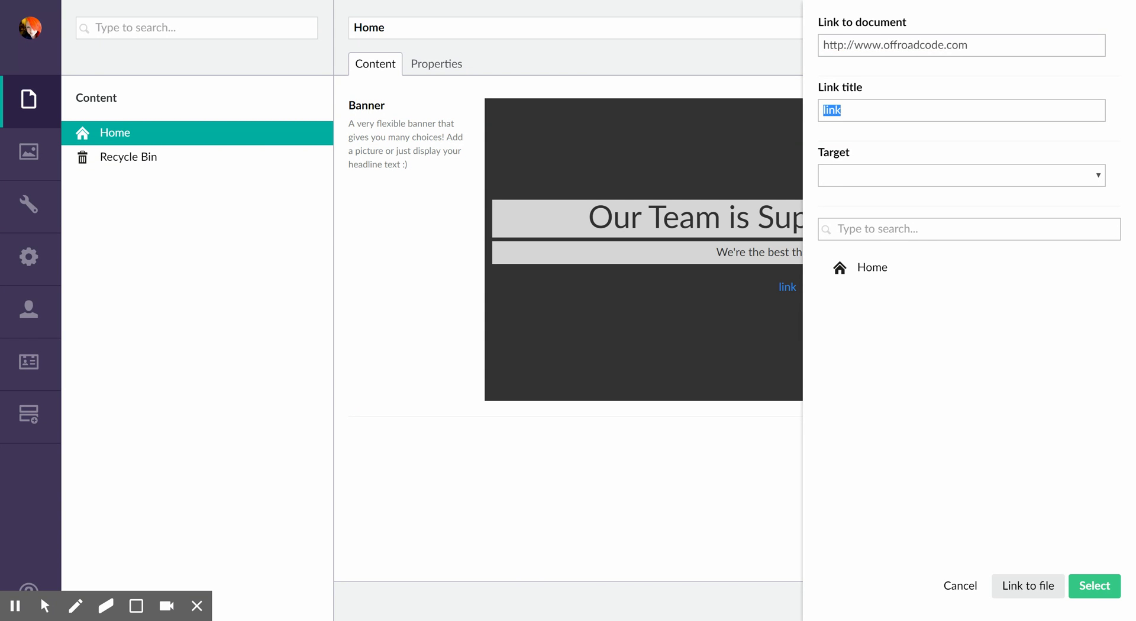
type("Hang out wi")
key("BackSpace")
key("BackSpace")
type("us!")
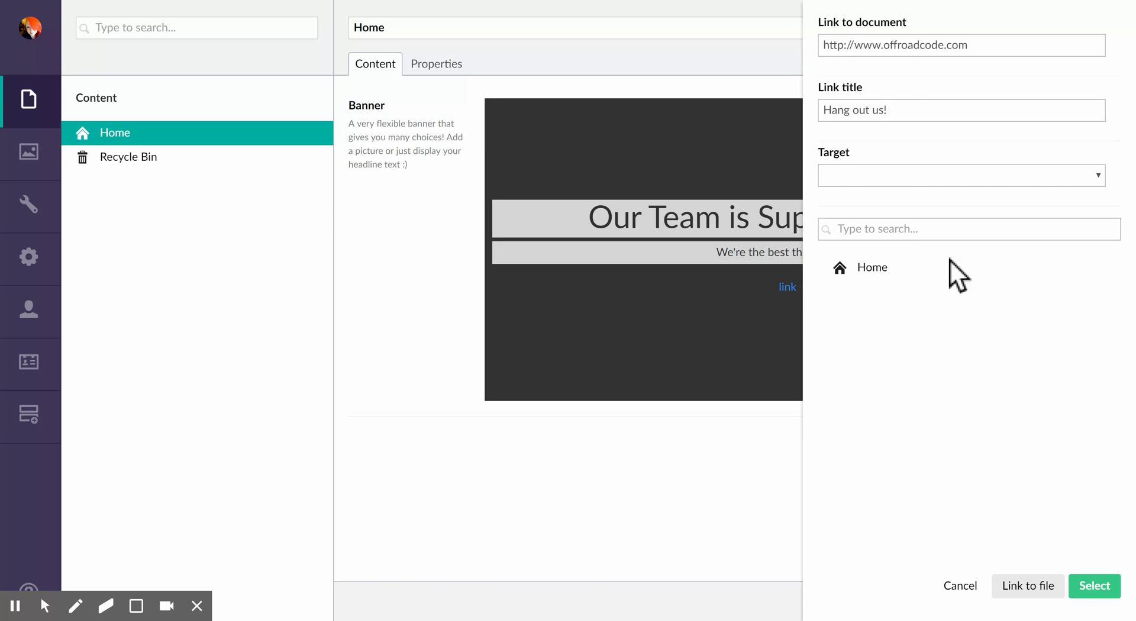
left_click(1104, 581)
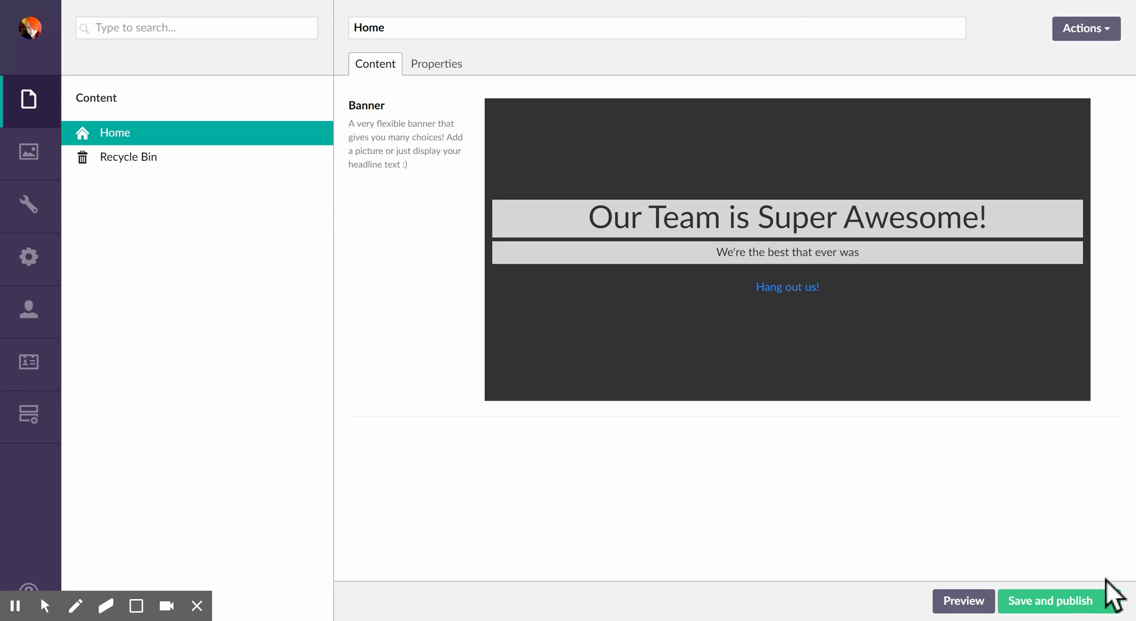
Save and publish the Home page, then check it on the live website.
left_click(1083, 599)
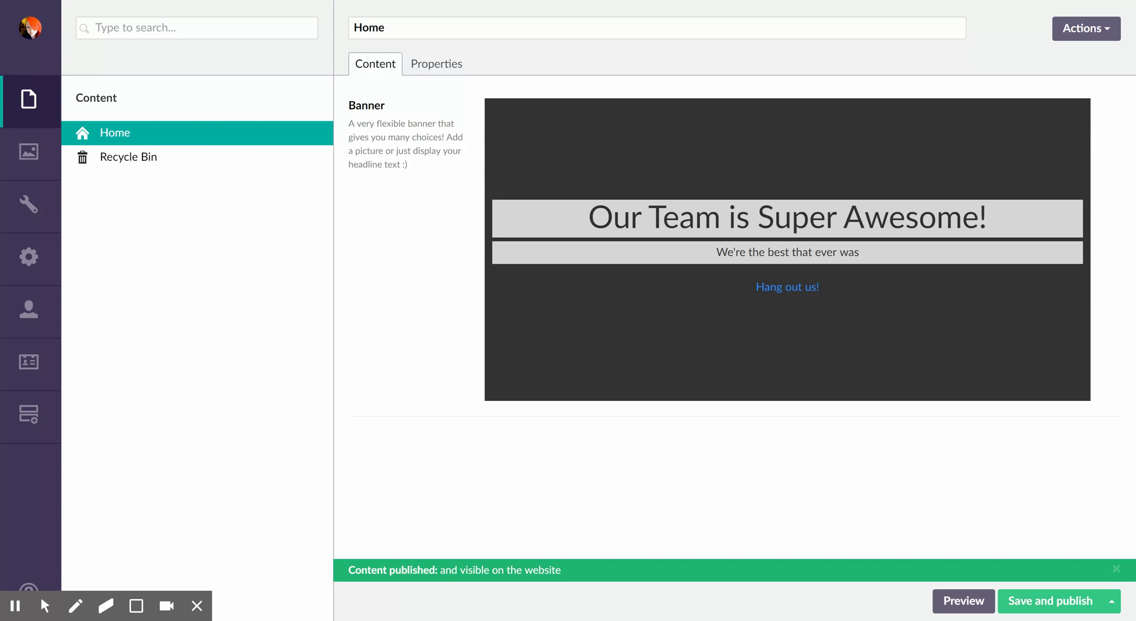
key("ctrl+Tab")
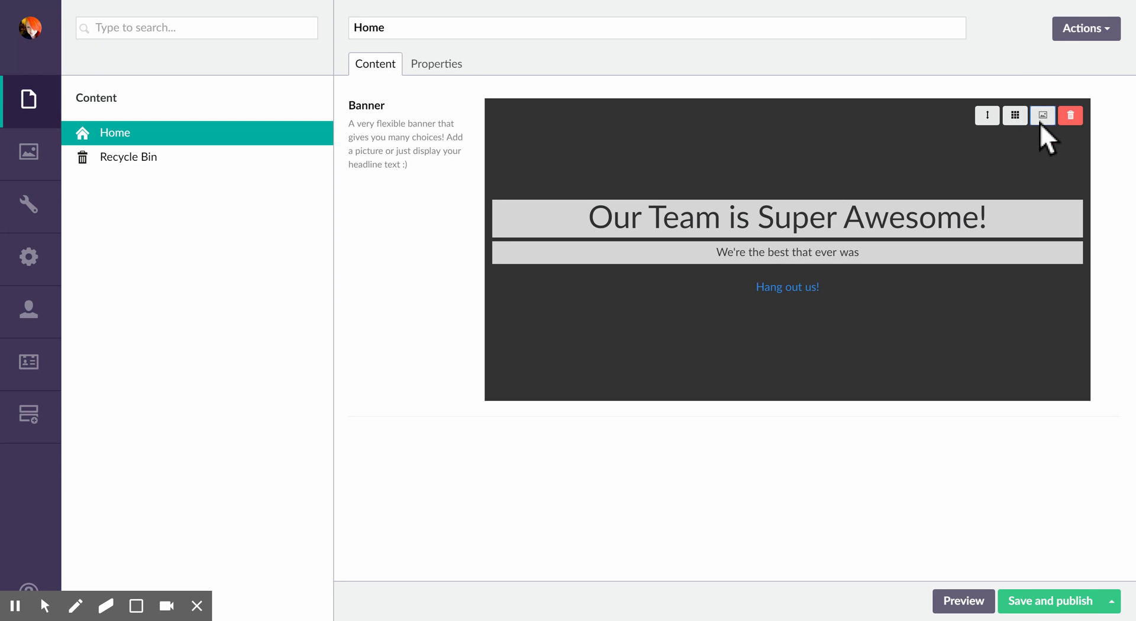
Set ORC.jpg as the banner background, publish, and view the live site.
left_click(1043, 116)
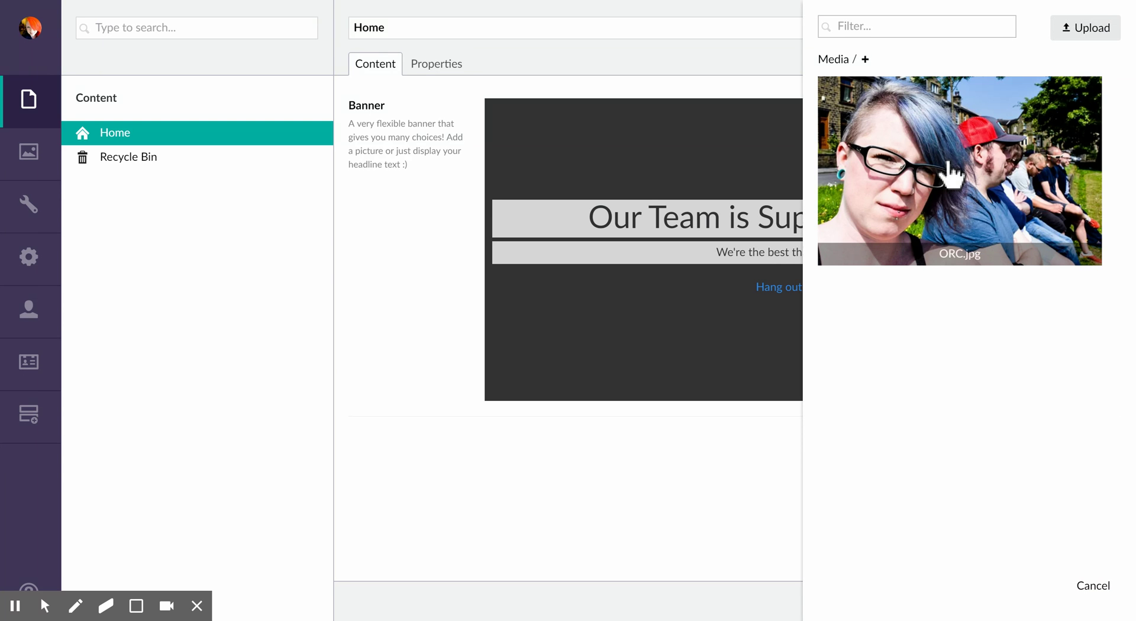
left_click(947, 158)
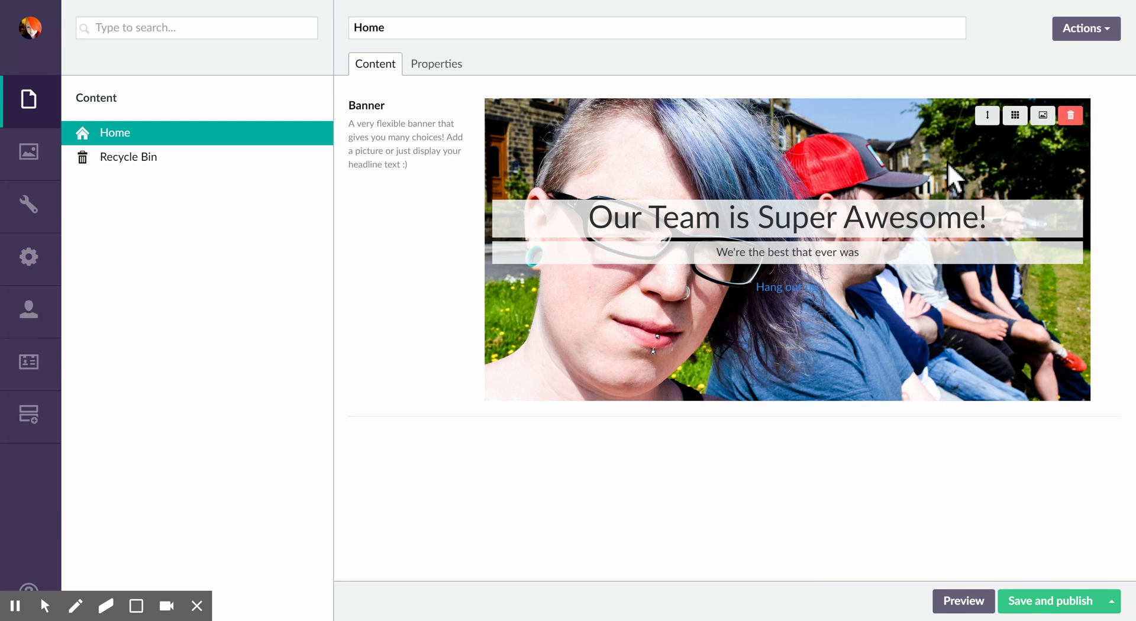
left_click(1015, 599)
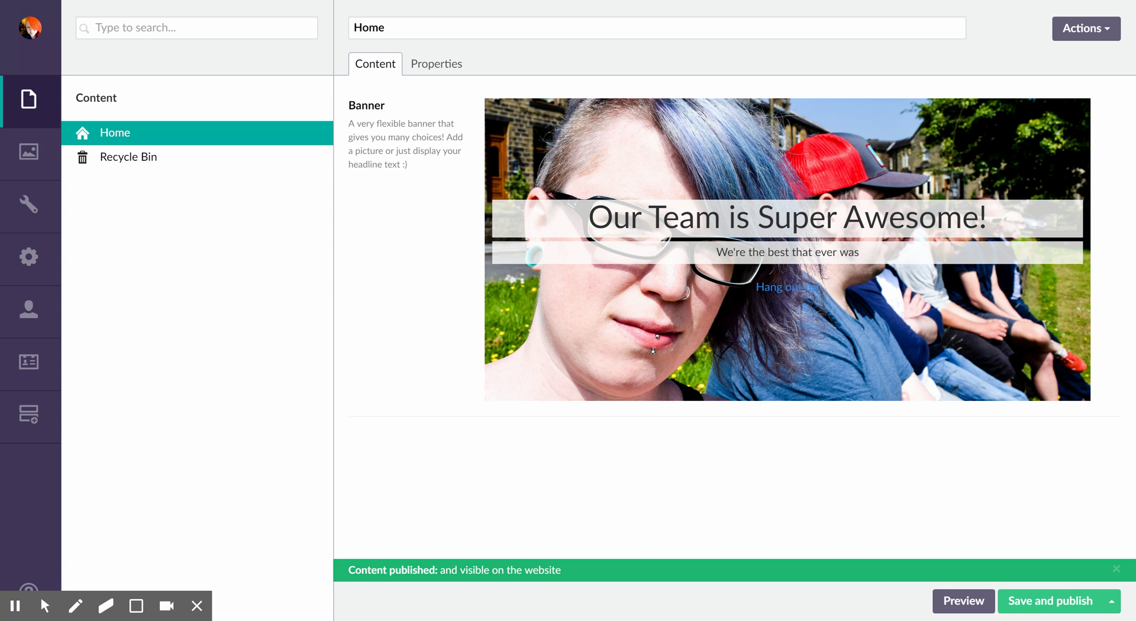
key("alt+Tab")
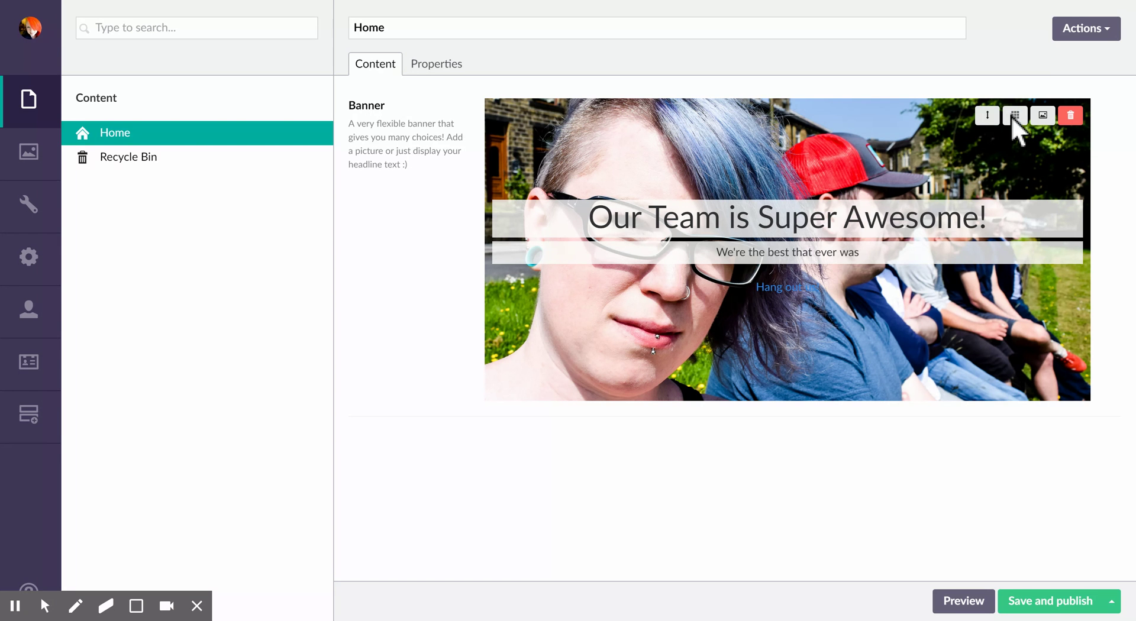
Place the banner text at the bottom-middle position and publish the page.
left_click(1014, 117)
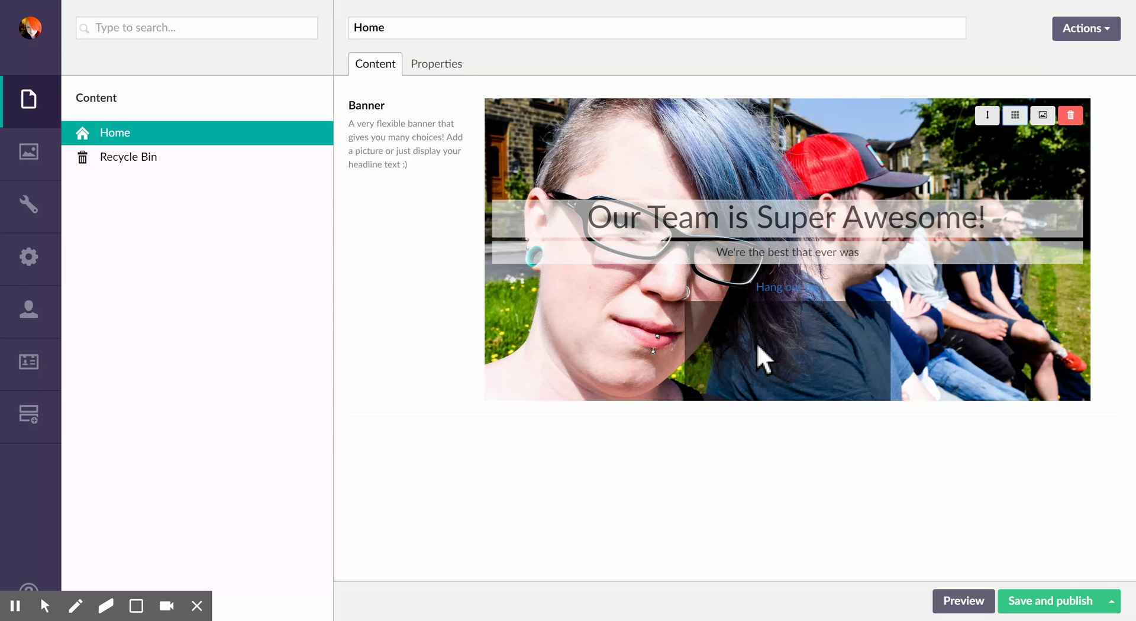
left_click(782, 354)
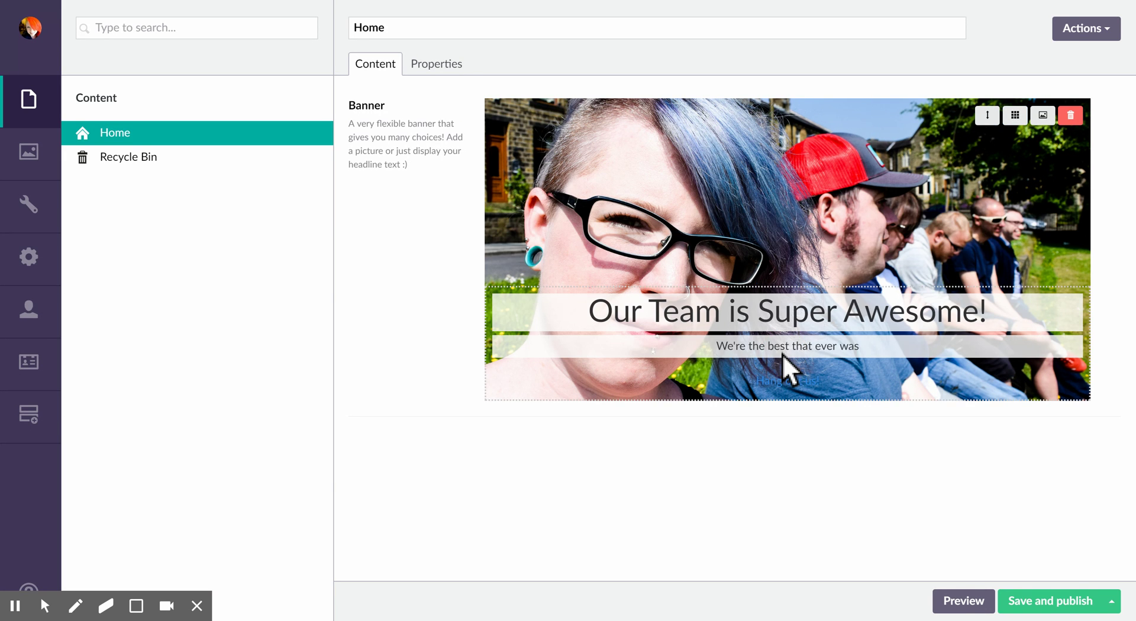
left_click(1067, 608)
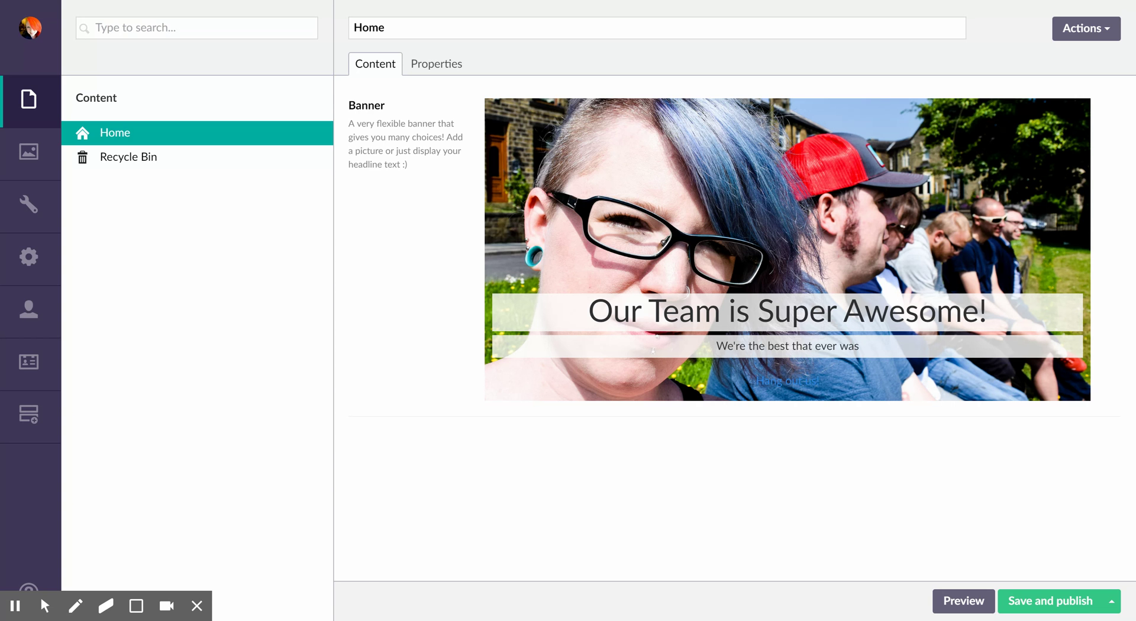
Switch the banner to its tall size and publish the page.
mouse_move(688, 174)
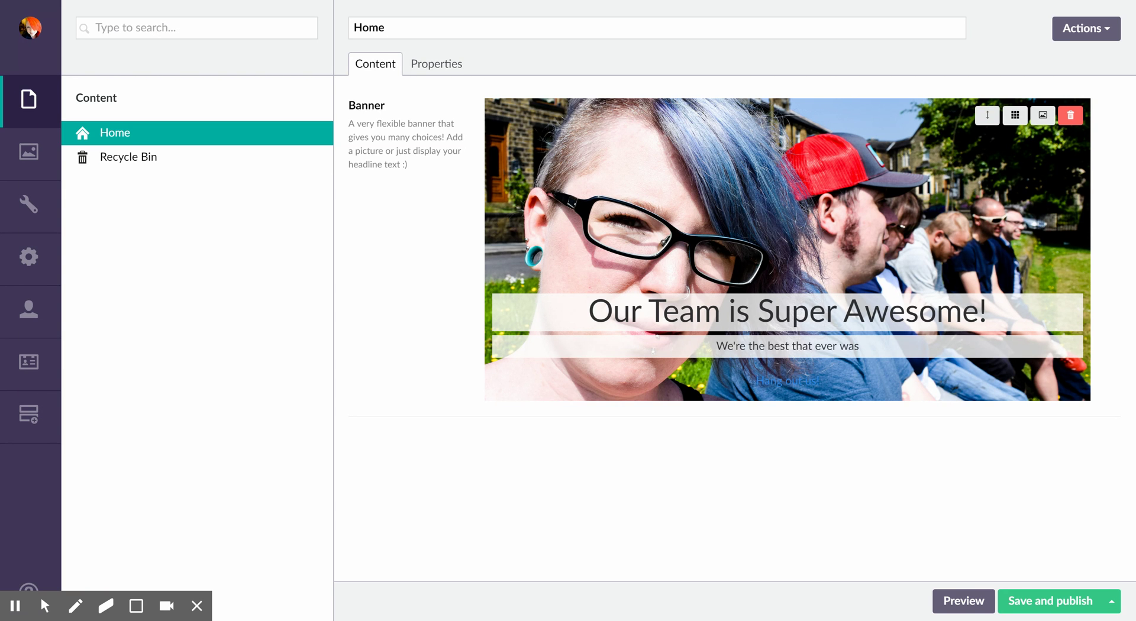
left_click(988, 115)
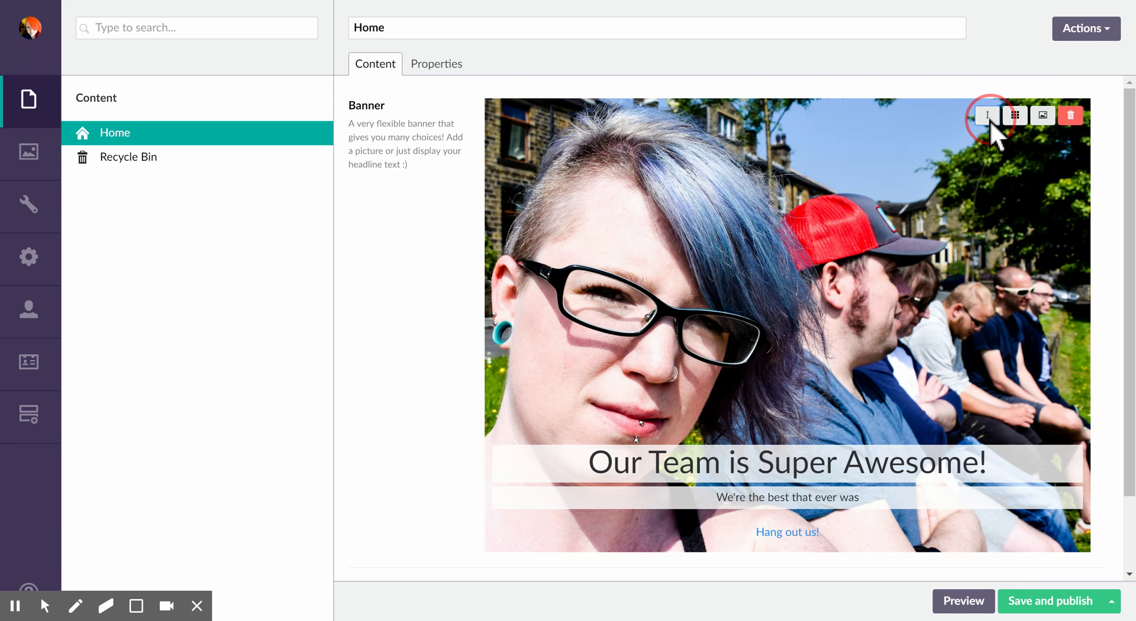
left_click(1025, 606)
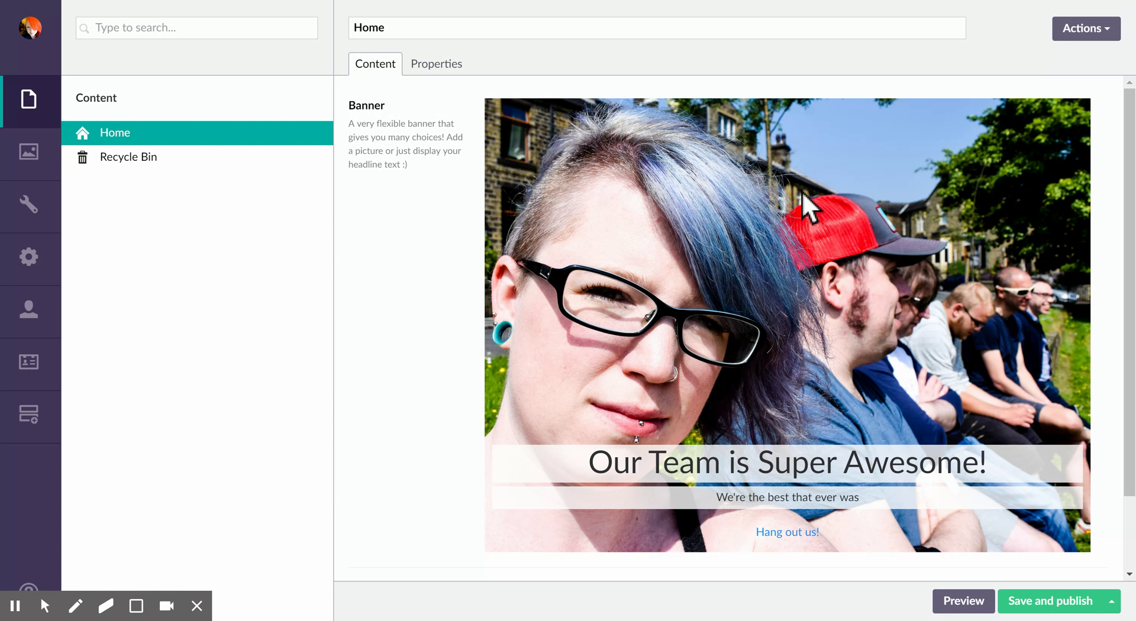
Make the banner short with its text on the right side, publish, and view the site.
mouse_move(915, 102)
left_click(989, 115)
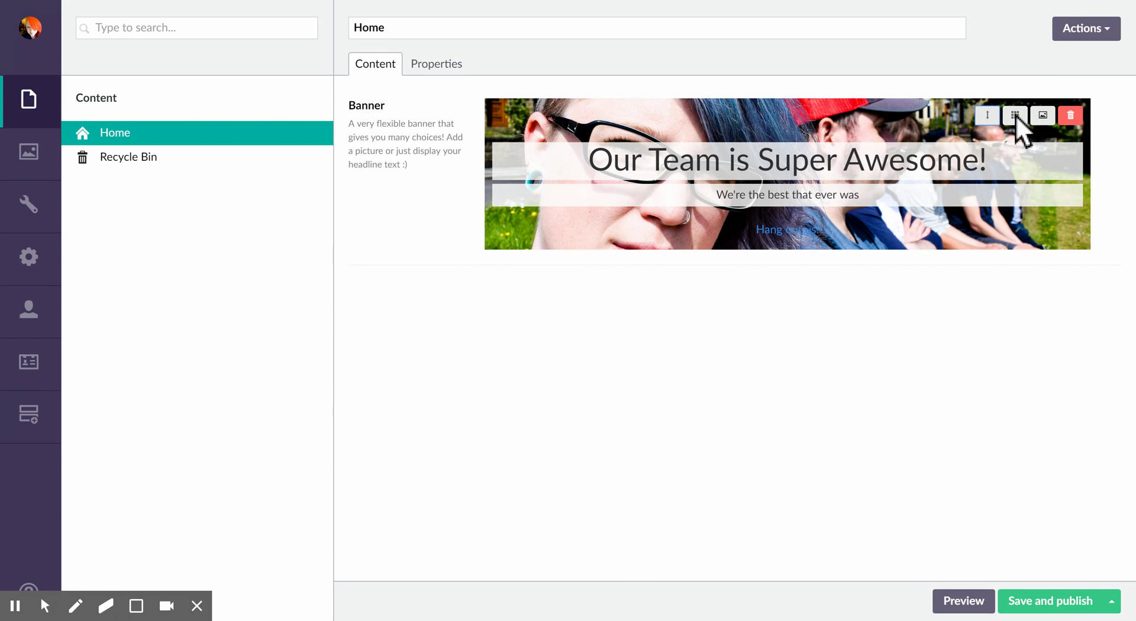
left_click(1015, 115)
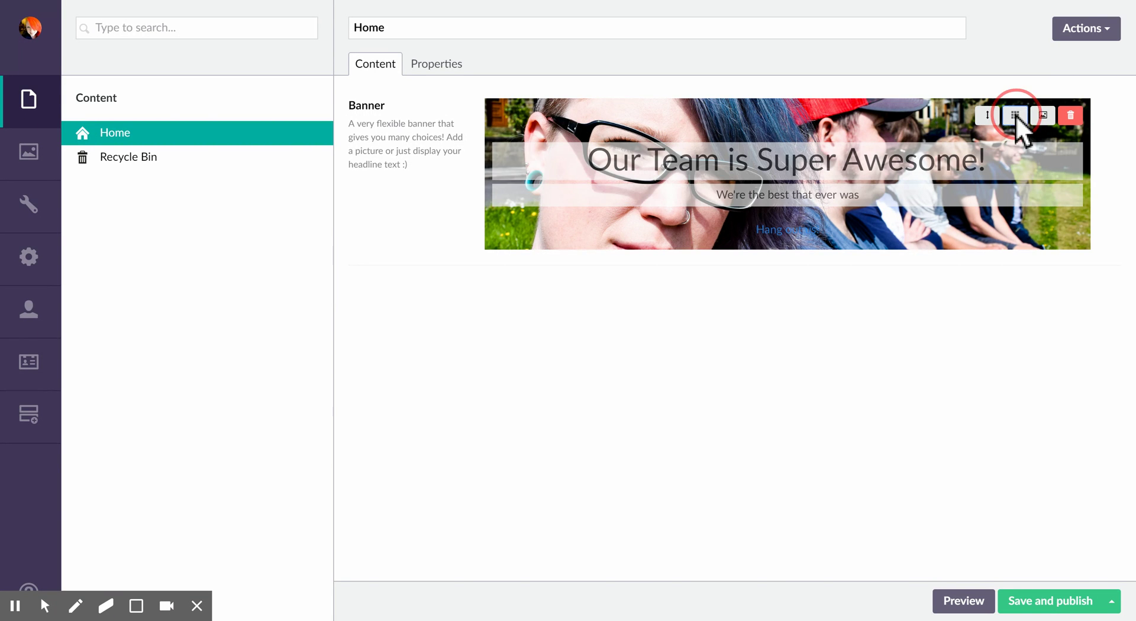
left_click(1029, 223)
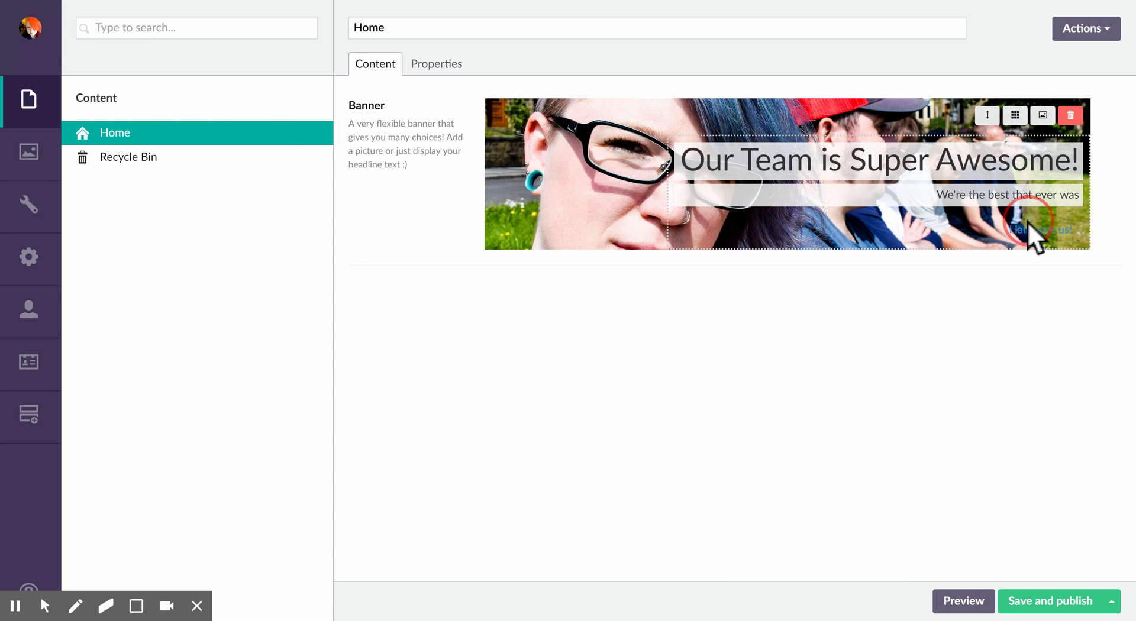
left_click(1068, 607)
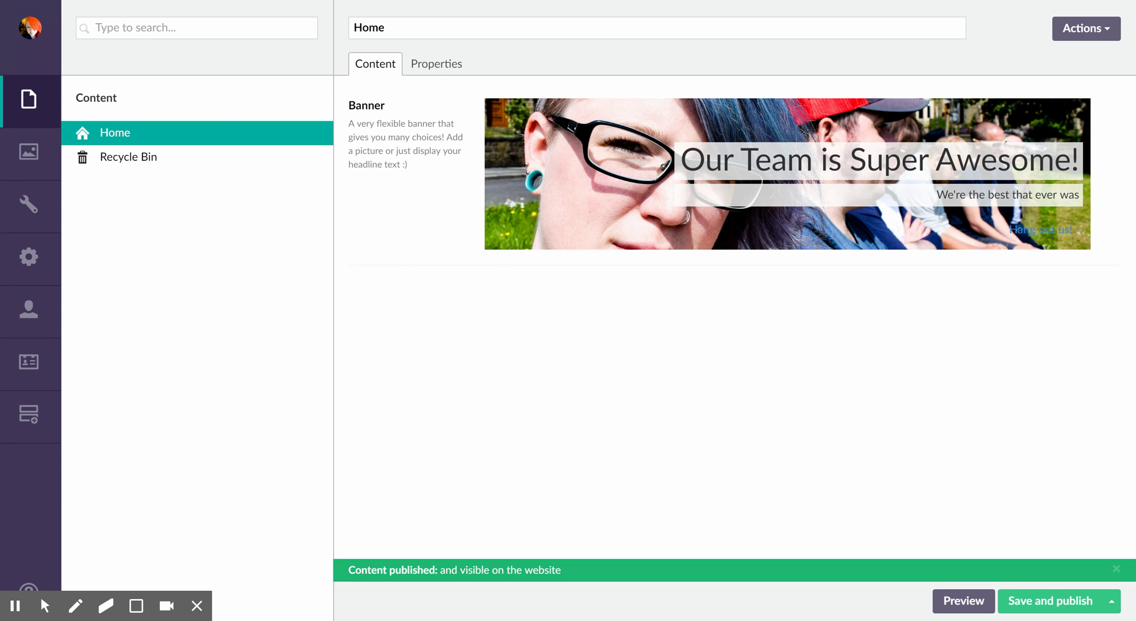
key("ctrl+Tab")
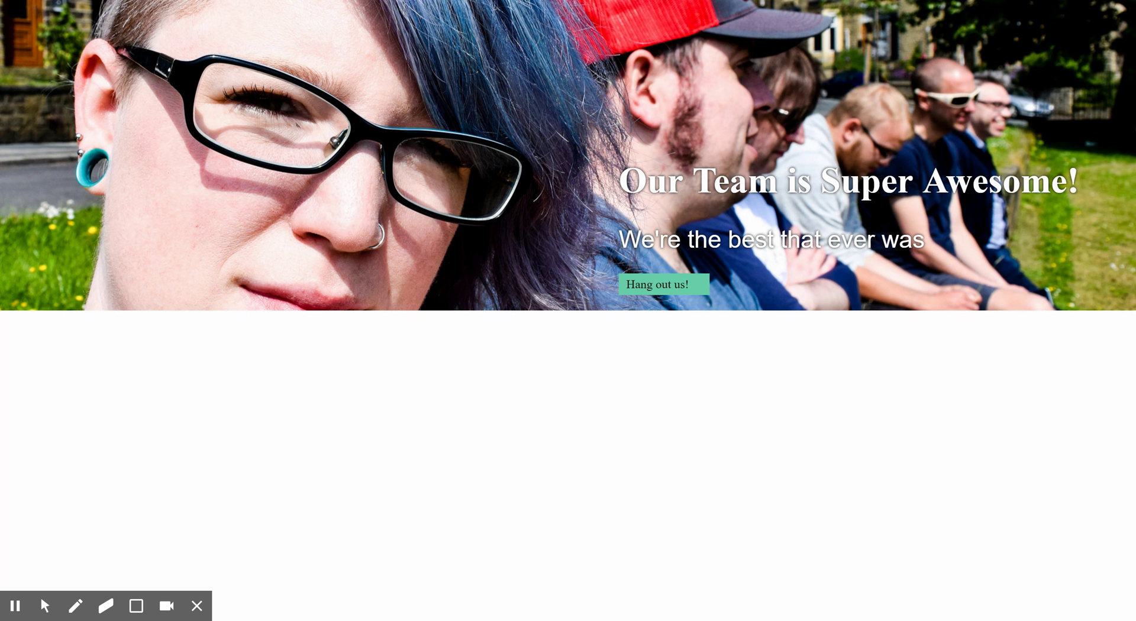
Follow the banner's 'Hang out us!' link to the Offroadcode site.
left_click(664, 286)
left_click(664, 285)
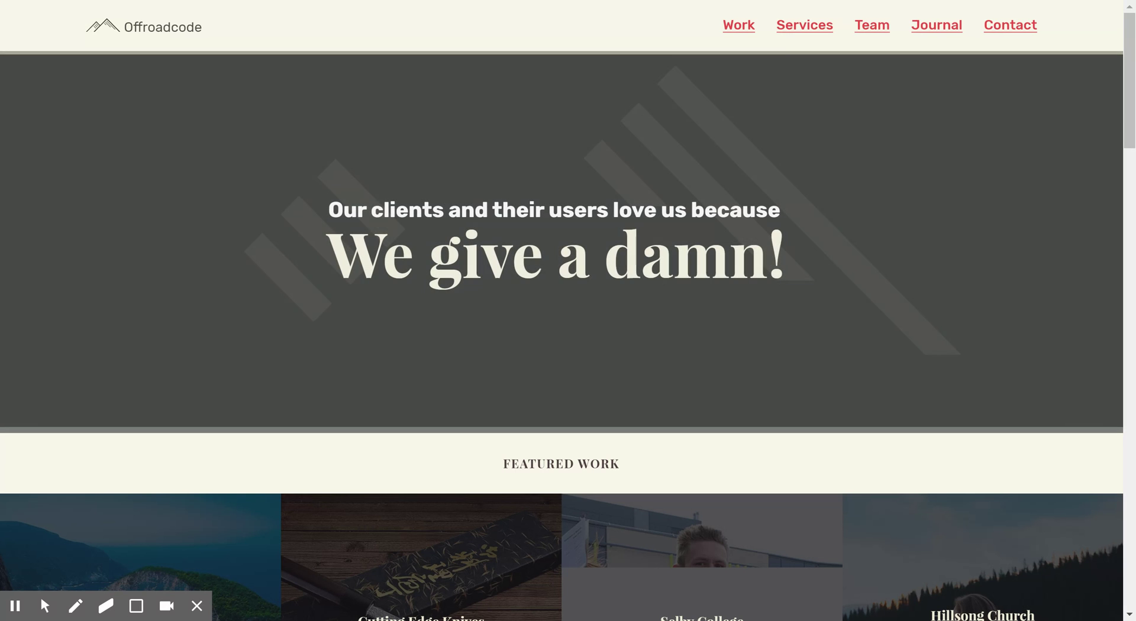